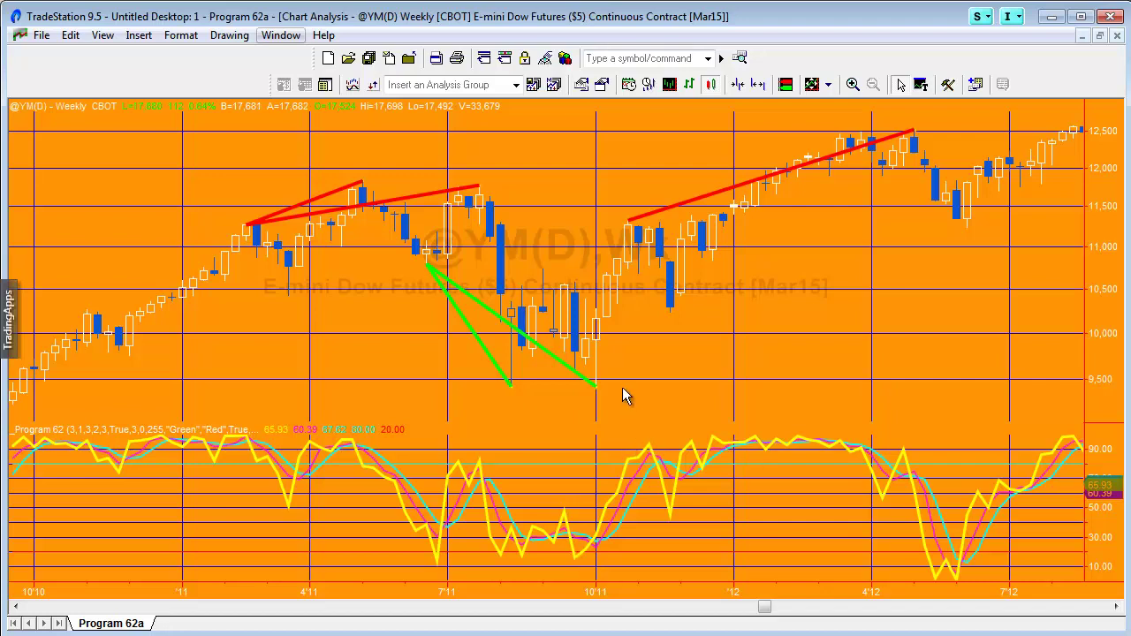
{"action": "left_click_drag", "start_coordinate": [591, 387], "coordinate": [599, 387]}
- Review Program 62's Inputs tab and close its settings without changing anything
{"action": "left_click", "coordinate": [180, 35]}
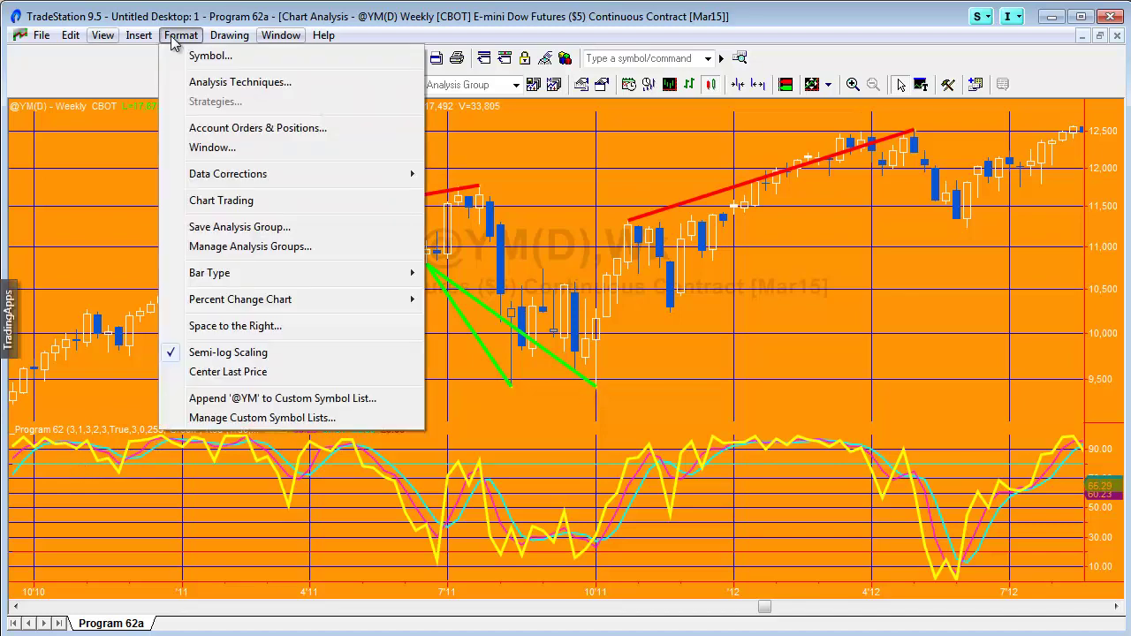
{"action": "left_click", "coordinate": [223, 83]}
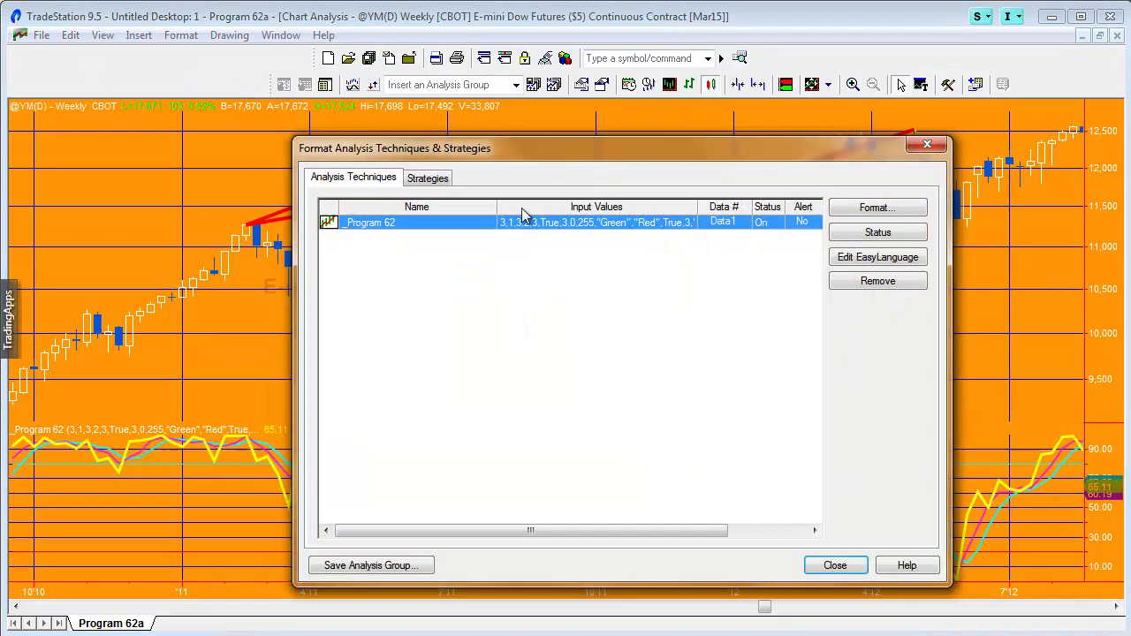
{"action": "double_click", "coordinate": [529, 224]}
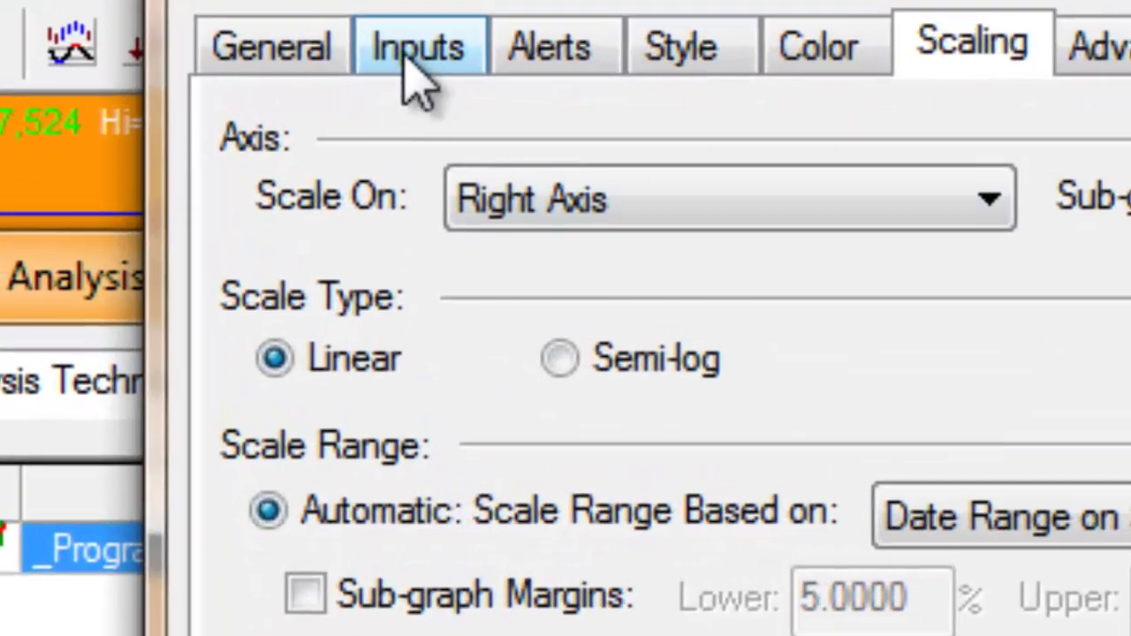
{"action": "left_click", "coordinate": [411, 55]}
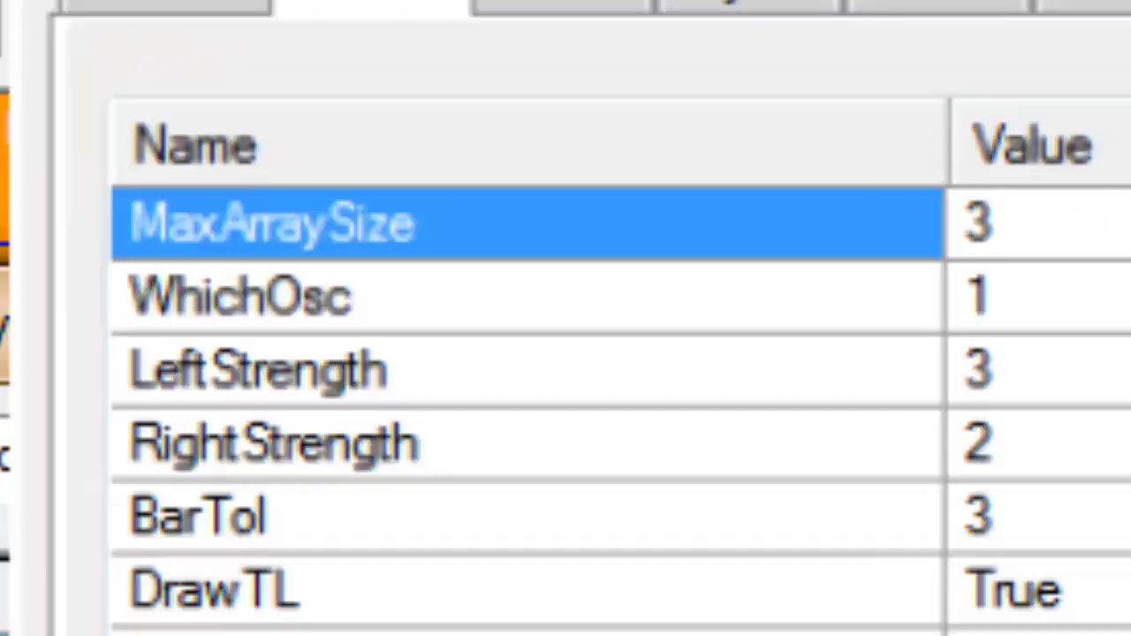
{"action": "key", "text": "Return"}
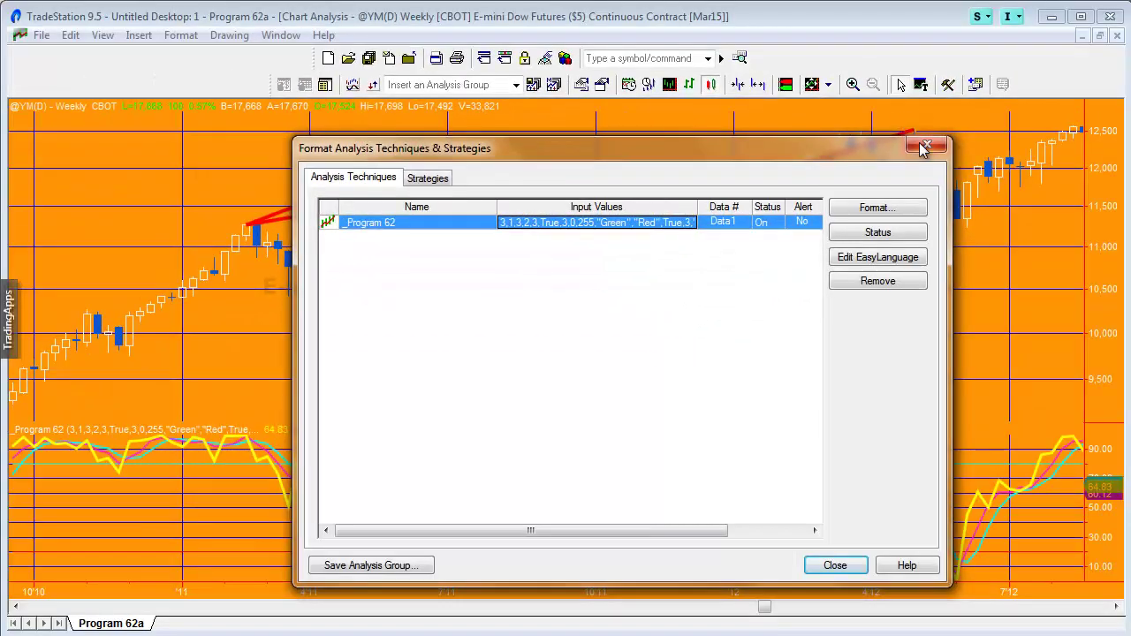
{"action": "left_click", "coordinate": [924, 146]}
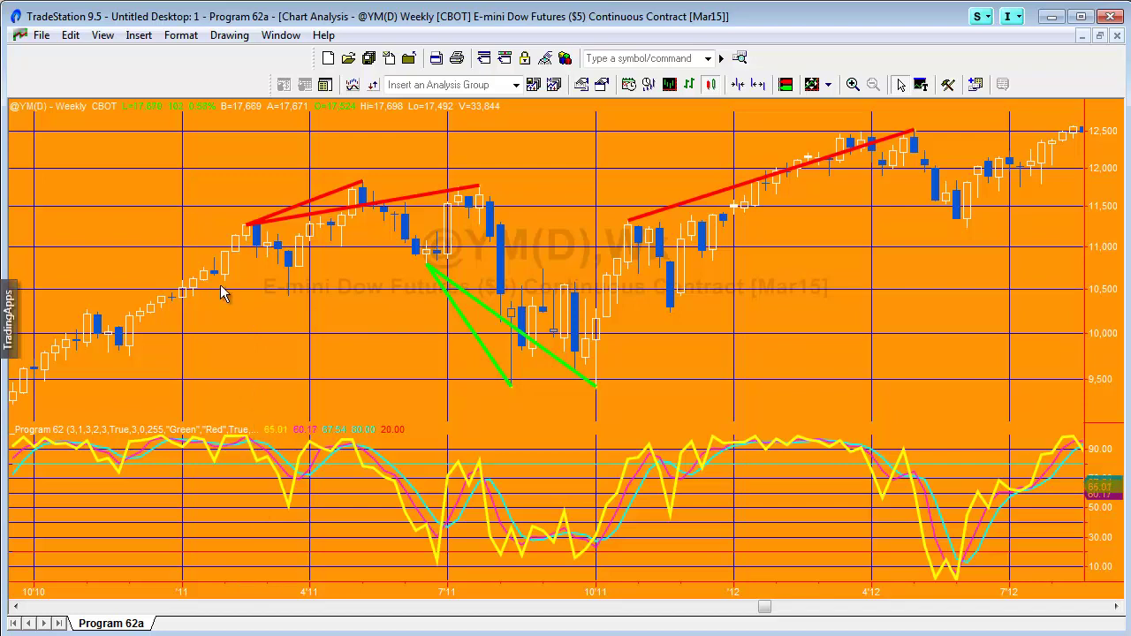
{"action": "left_click", "coordinate": [180, 38]}
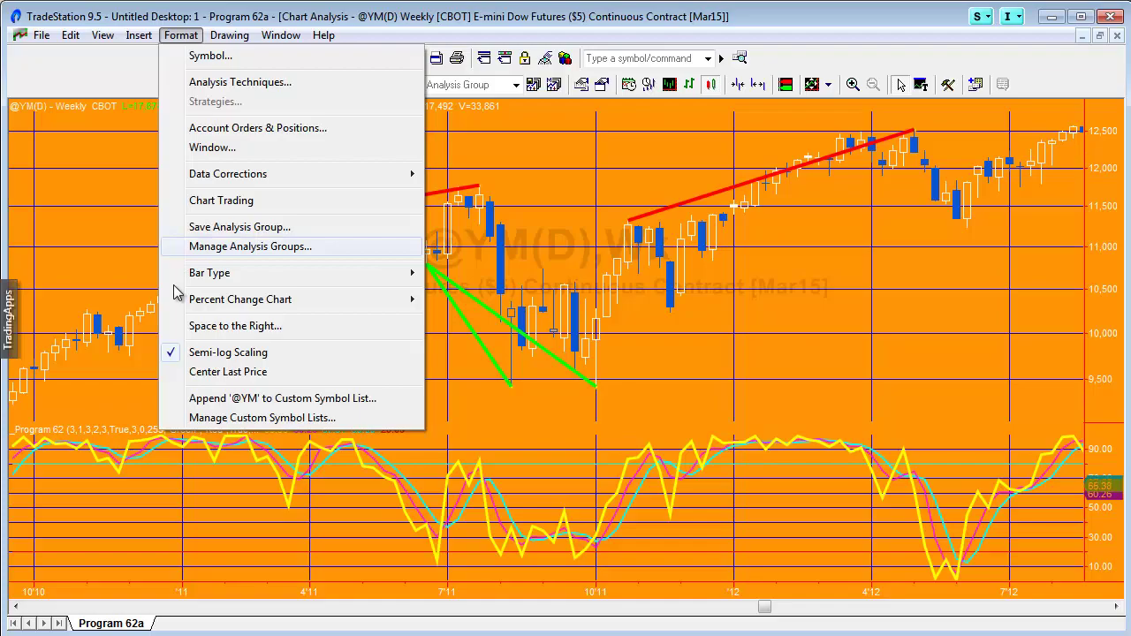
- Scroll down the markplex Program 62 description page in Chrome
{"action": "key", "text": "alt+Tab"}
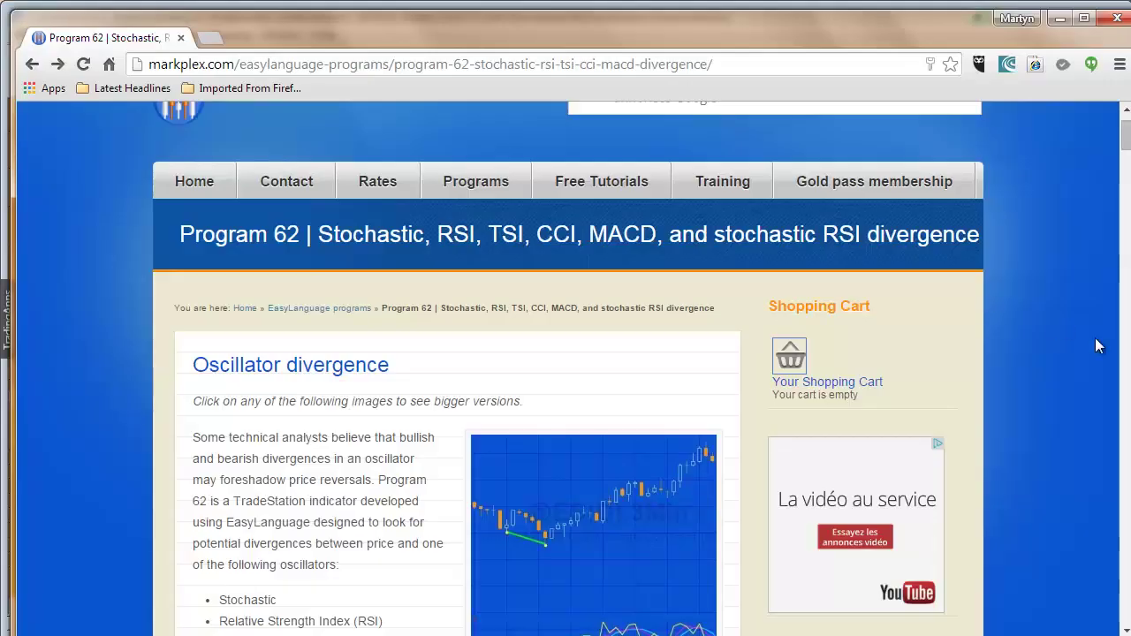
{"action": "left_click_drag", "start_coordinate": [1127, 142], "coordinate": [1103, 252]}
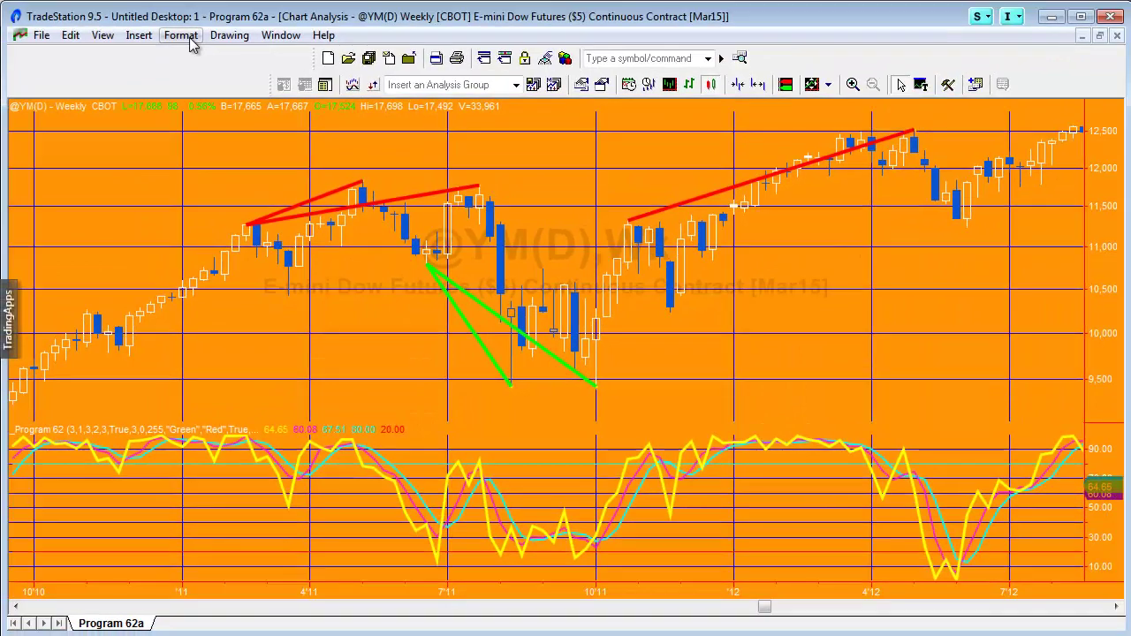
- Show Program 62's inputs (MaxArraySize 3, LeftStrength 3, RightStrength 2) and move the dialog up-left, clear of the chart
{"action": "left_click", "coordinate": [189, 39]}
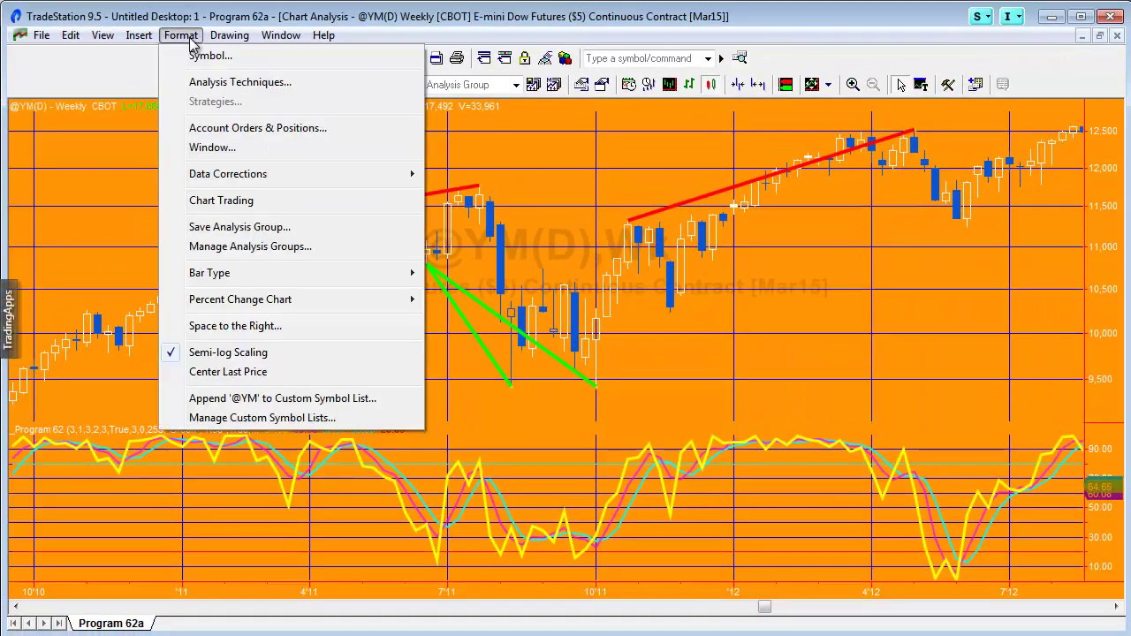
{"action": "left_click", "coordinate": [228, 86]}
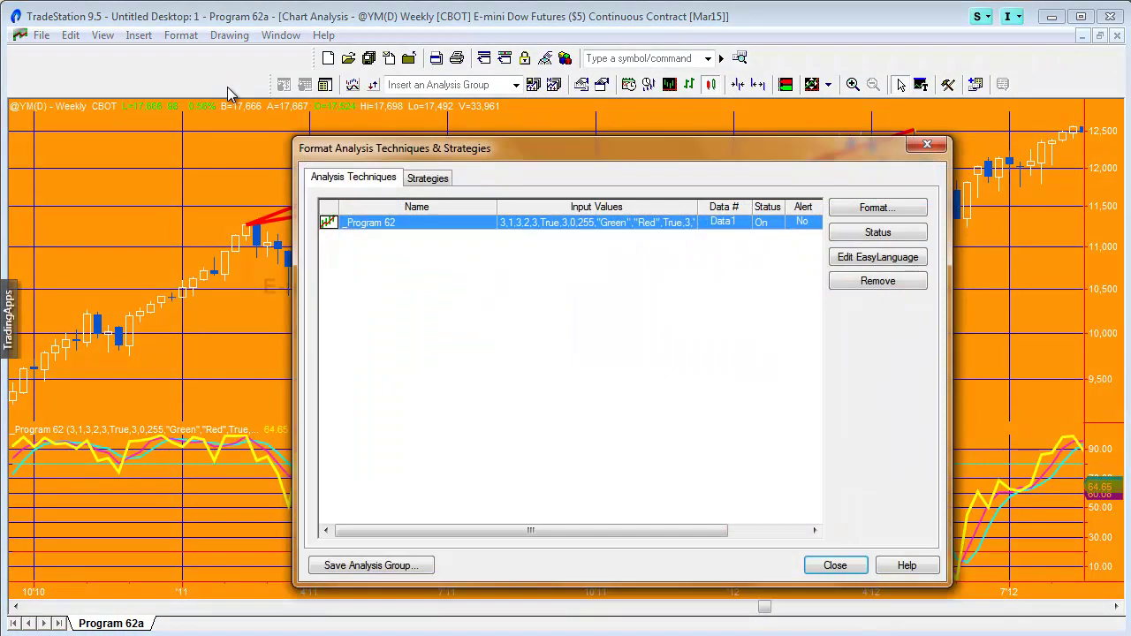
{"action": "double_click", "coordinate": [545, 220]}
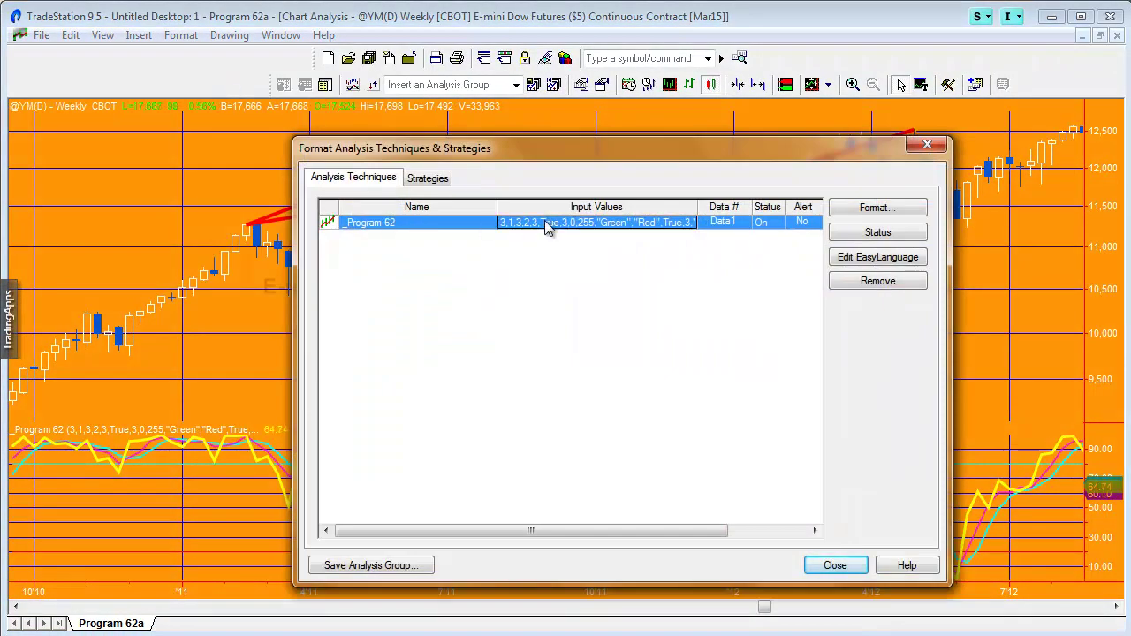
{"action": "left_click", "coordinate": [446, 86]}
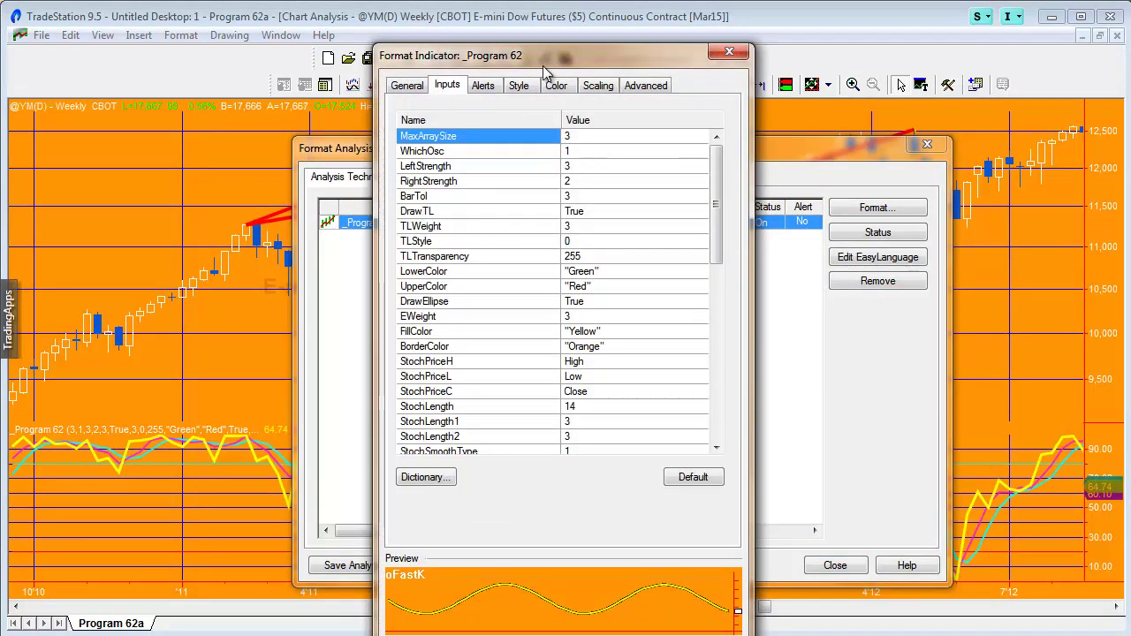
{"action": "left_click_drag", "start_coordinate": [540, 61], "coordinate": [442, 21]}
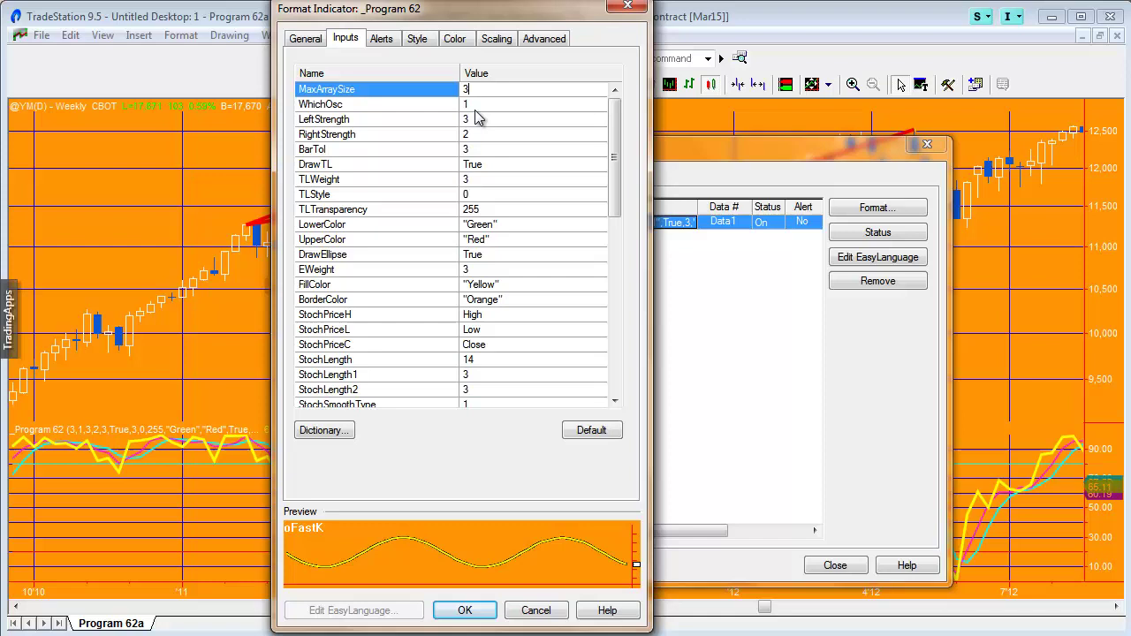
{"action": "left_click", "coordinate": [475, 105]}
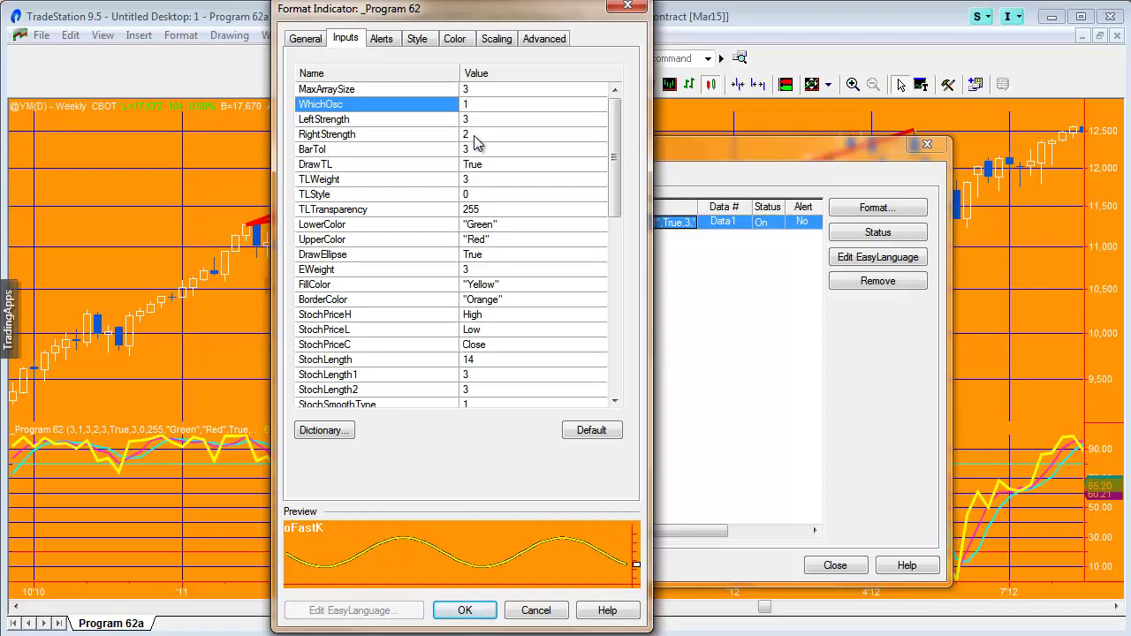
{"action": "left_click", "coordinate": [474, 148]}
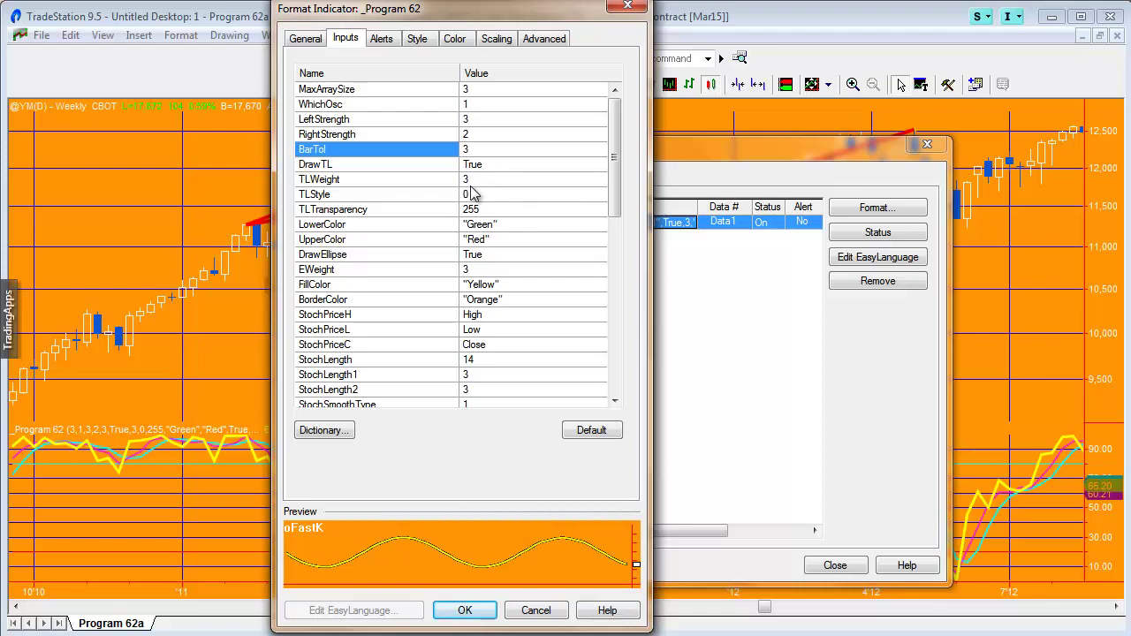
{"action": "left_click", "coordinate": [474, 179]}
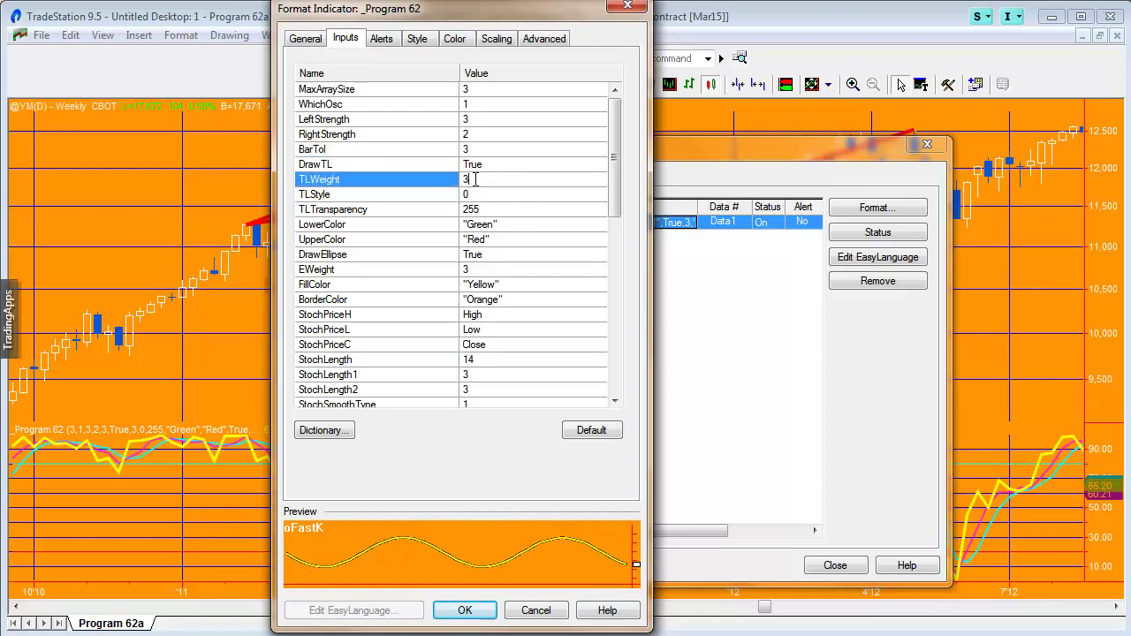
{"action": "left_click", "coordinate": [477, 195]}
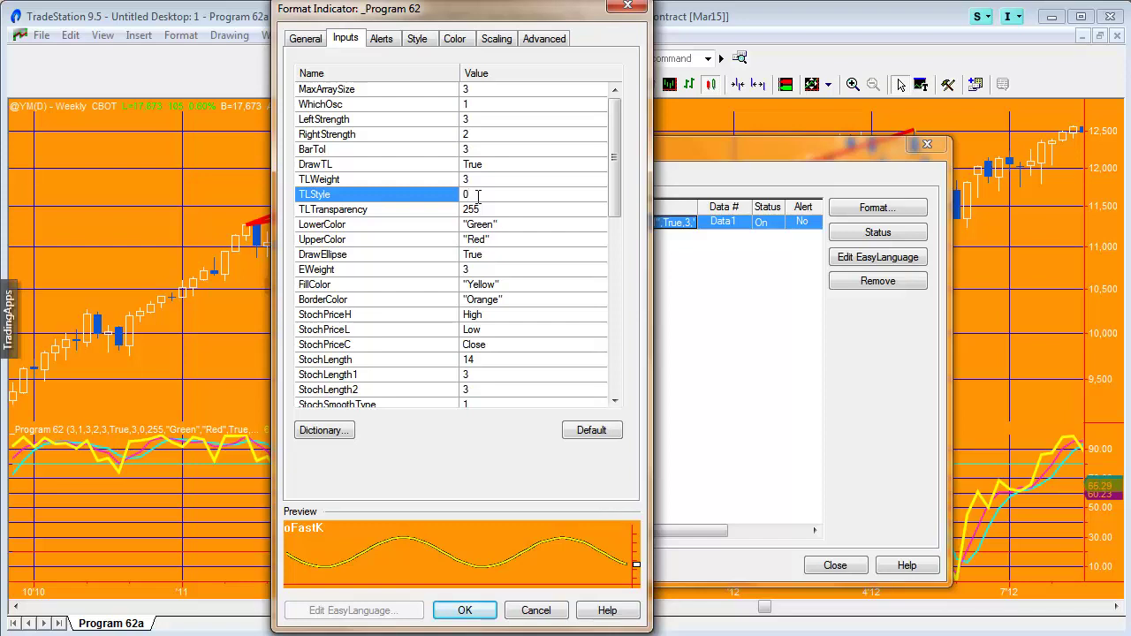
{"action": "left_click", "coordinate": [490, 208]}
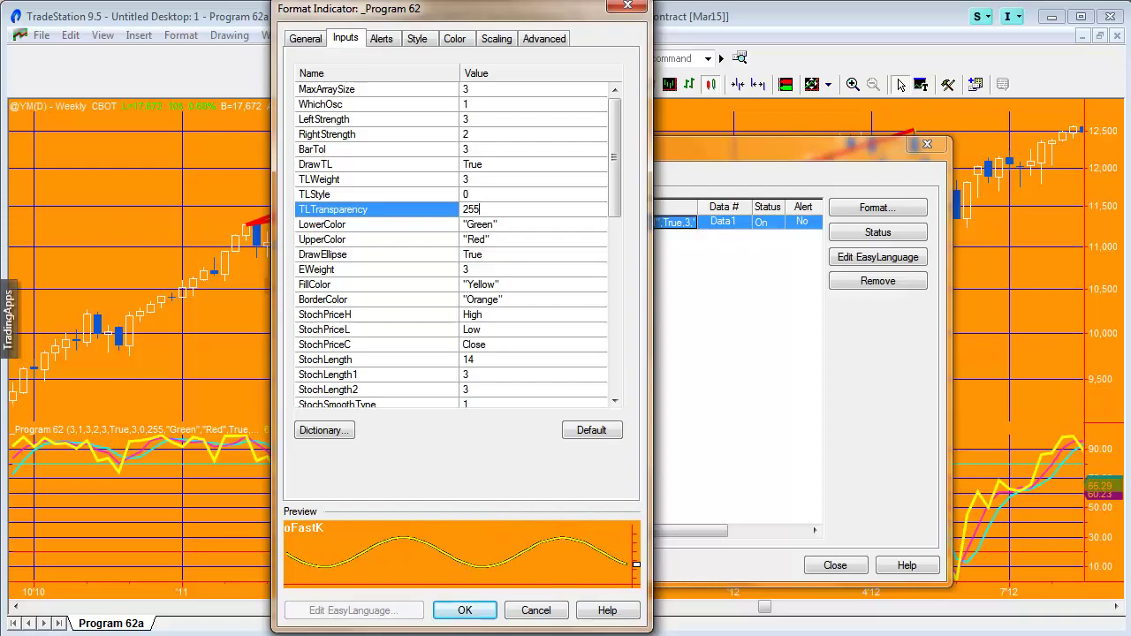
- Check the WhichOsc options table and valid colour names on the markplex page, then return to the inputs
{"action": "key", "text": "alt+Tab"}
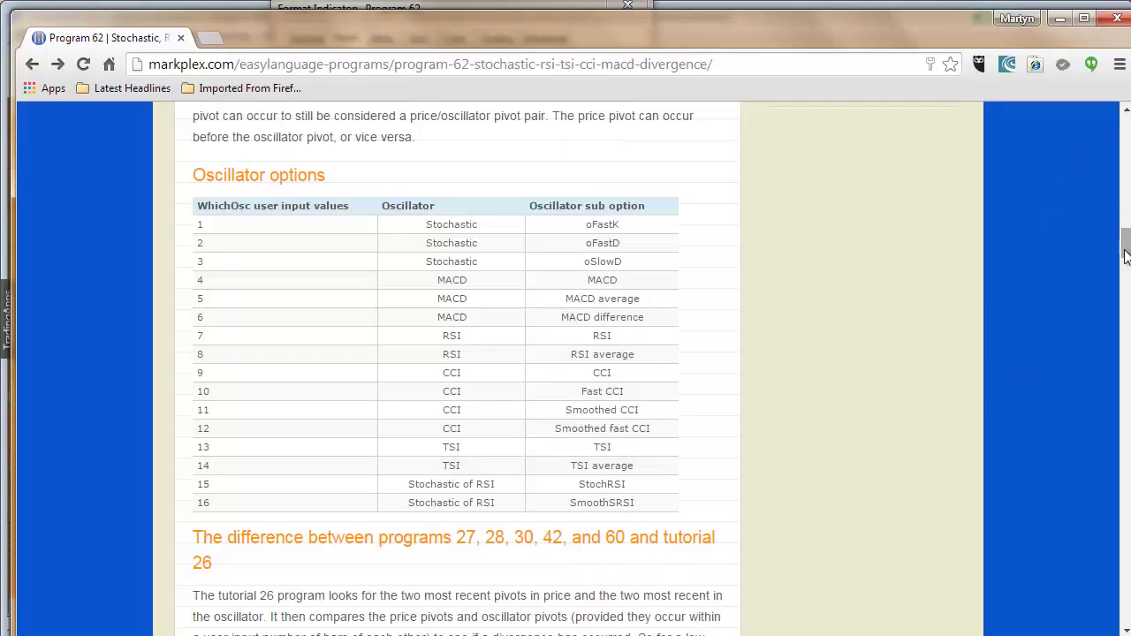
{"action": "left_click_drag", "start_coordinate": [1124, 256], "coordinate": [1126, 500]}
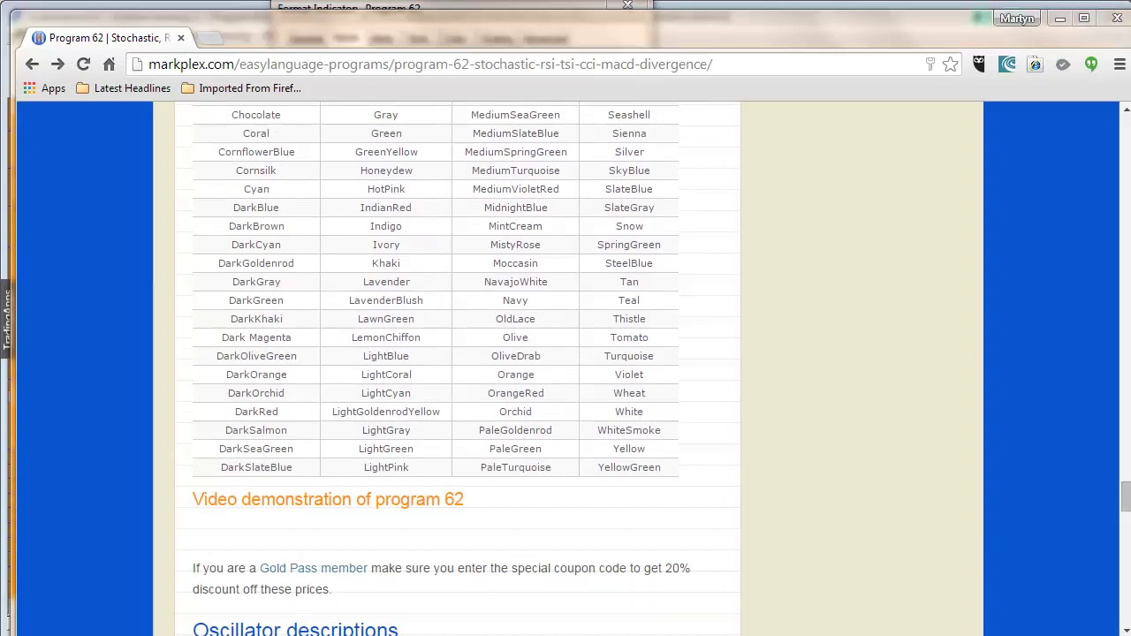
{"action": "key", "text": "alt+Tab"}
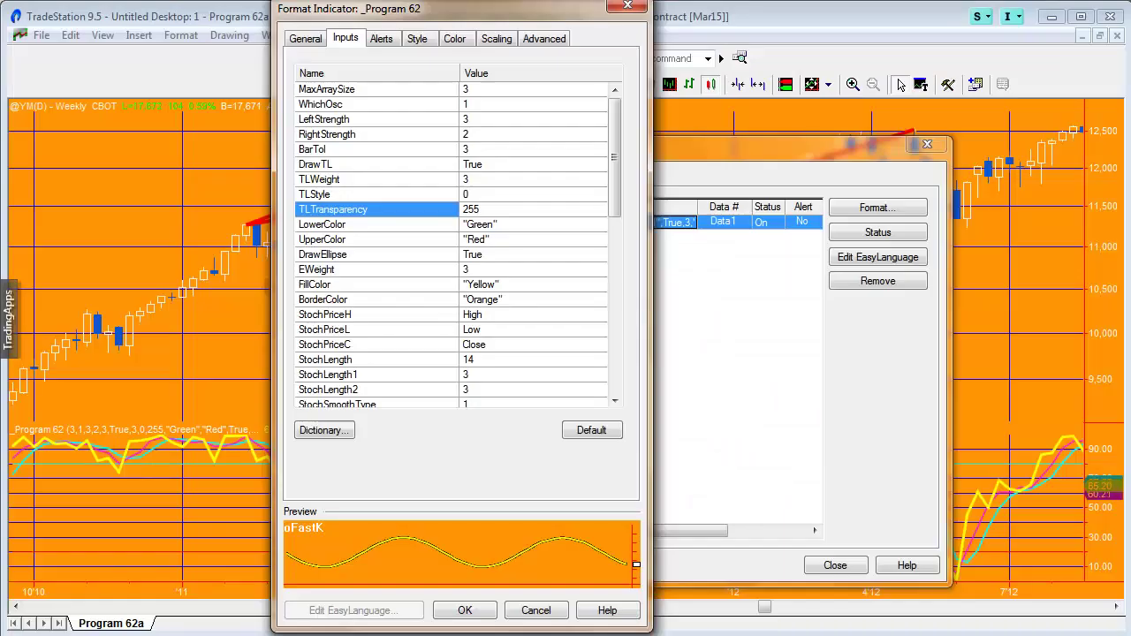
- Check the DrawEllipse input, accept Program 62's inputs unchanged, and close the analysis techniques list
{"action": "left_click", "coordinate": [485, 255]}
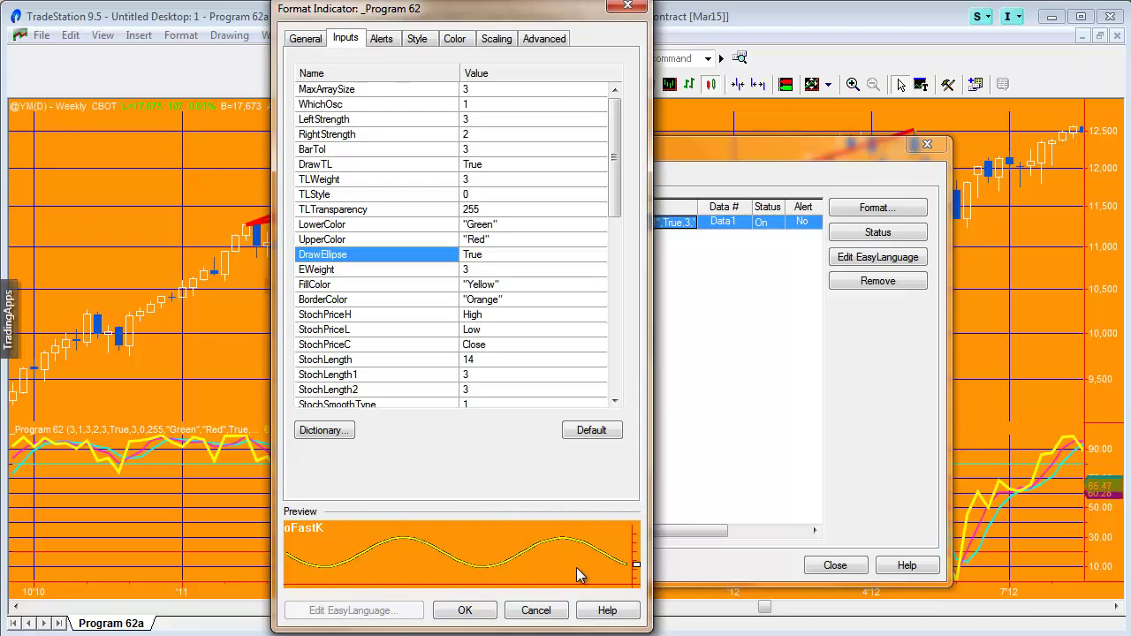
{"action": "left_click", "coordinate": [463, 609]}
{"action": "left_click", "coordinate": [834, 565]}
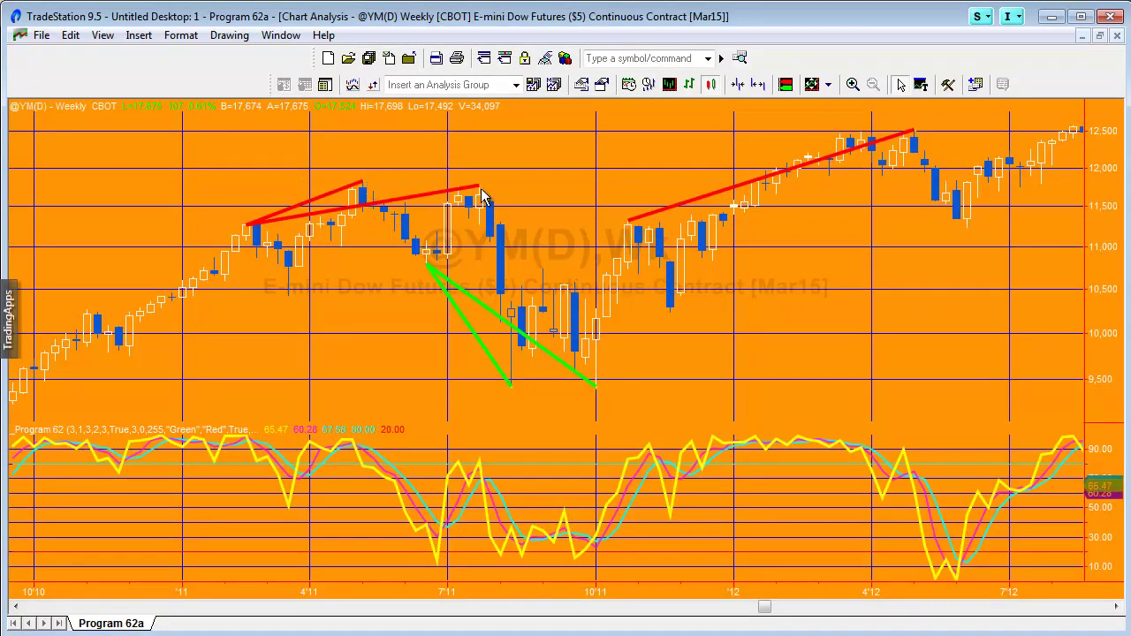
{"action": "left_click", "coordinate": [187, 36]}
{"action": "left_click", "coordinate": [214, 82]}
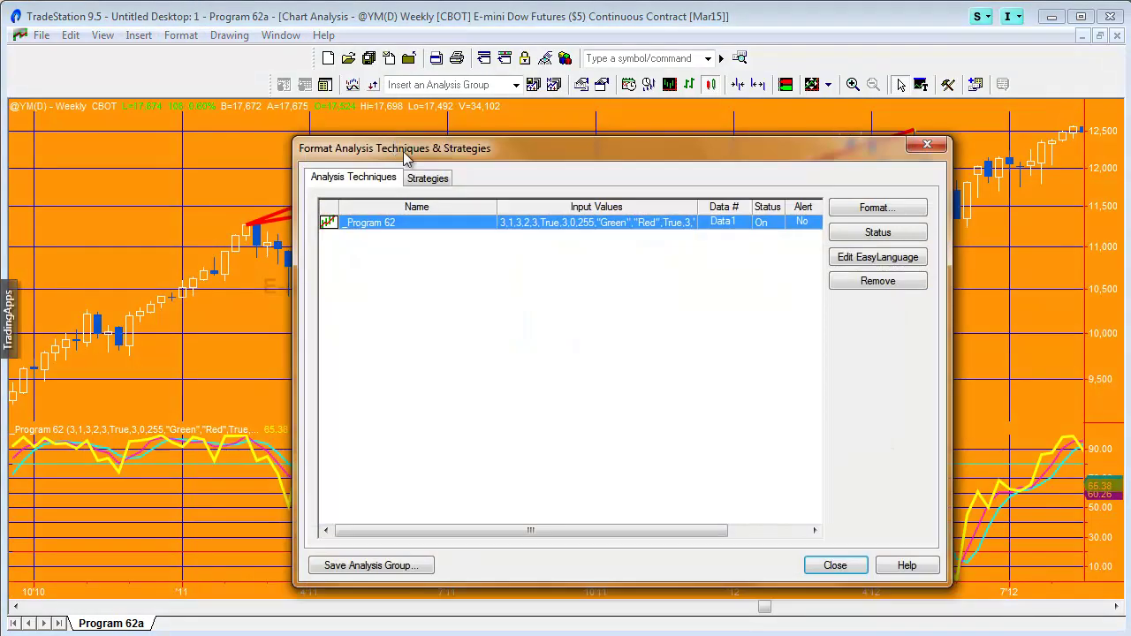
{"action": "double_click", "coordinate": [521, 227]}
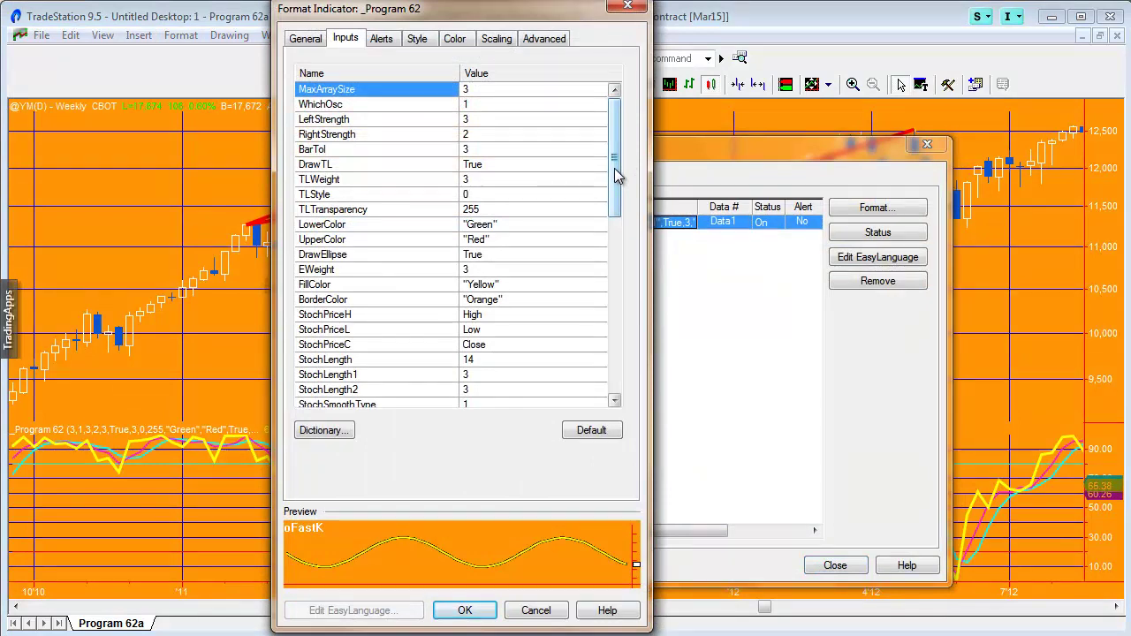
{"action": "left_click", "coordinate": [474, 270]}
{"action": "left_click_drag", "start_coordinate": [475, 277], "coordinate": [452, 276]}
{"action": "type", "text": "5"}
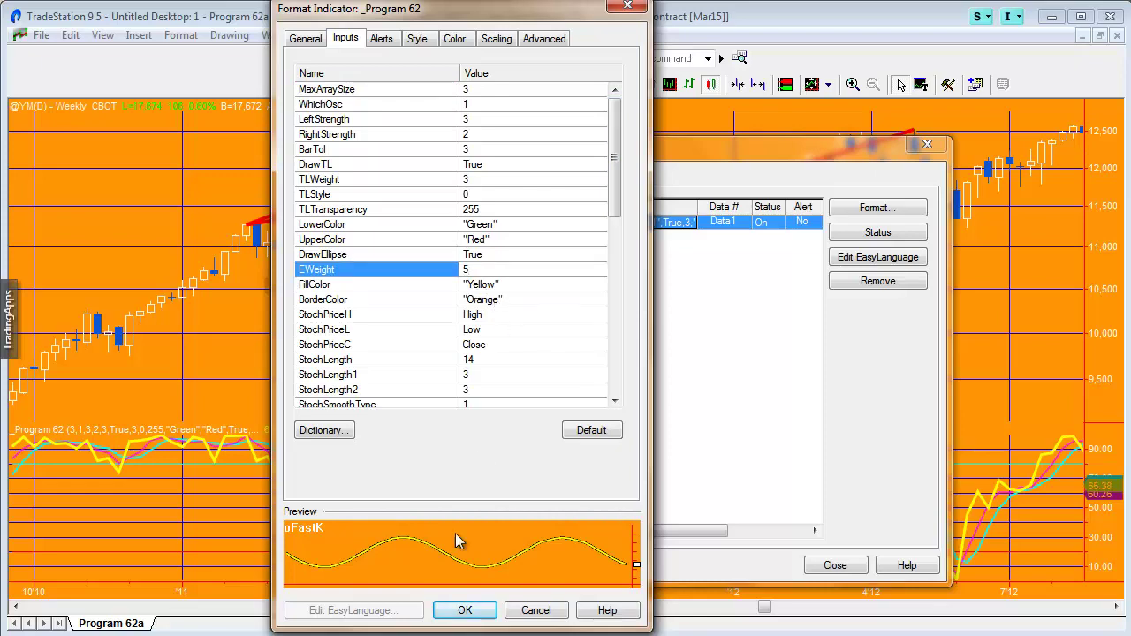
{"action": "left_click", "coordinate": [455, 610]}
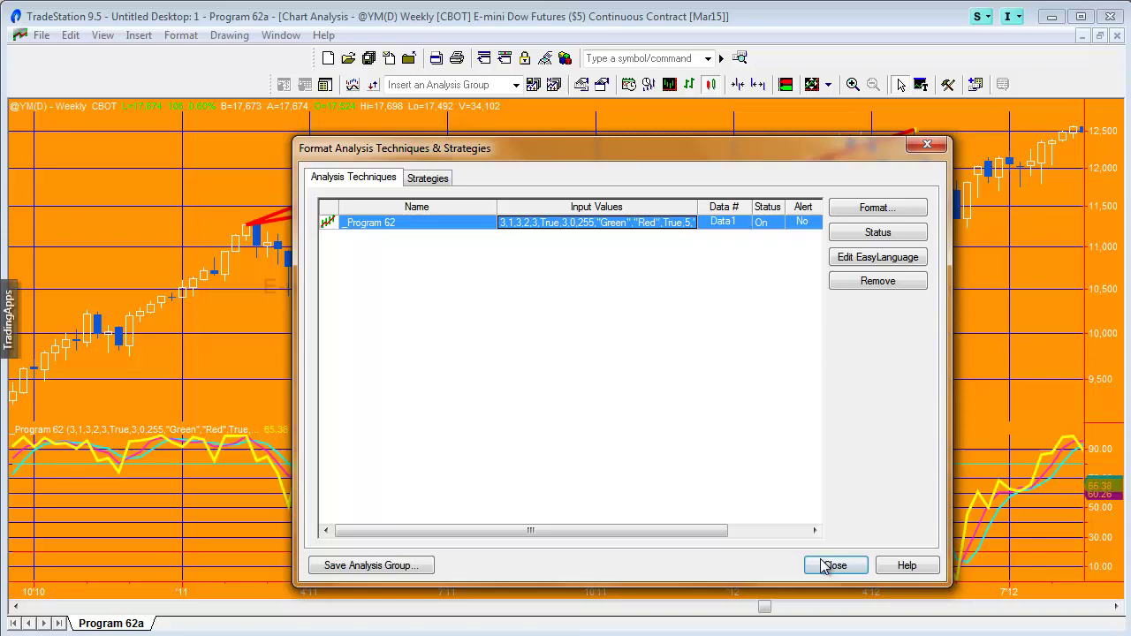
{"action": "left_click", "coordinate": [824, 565]}
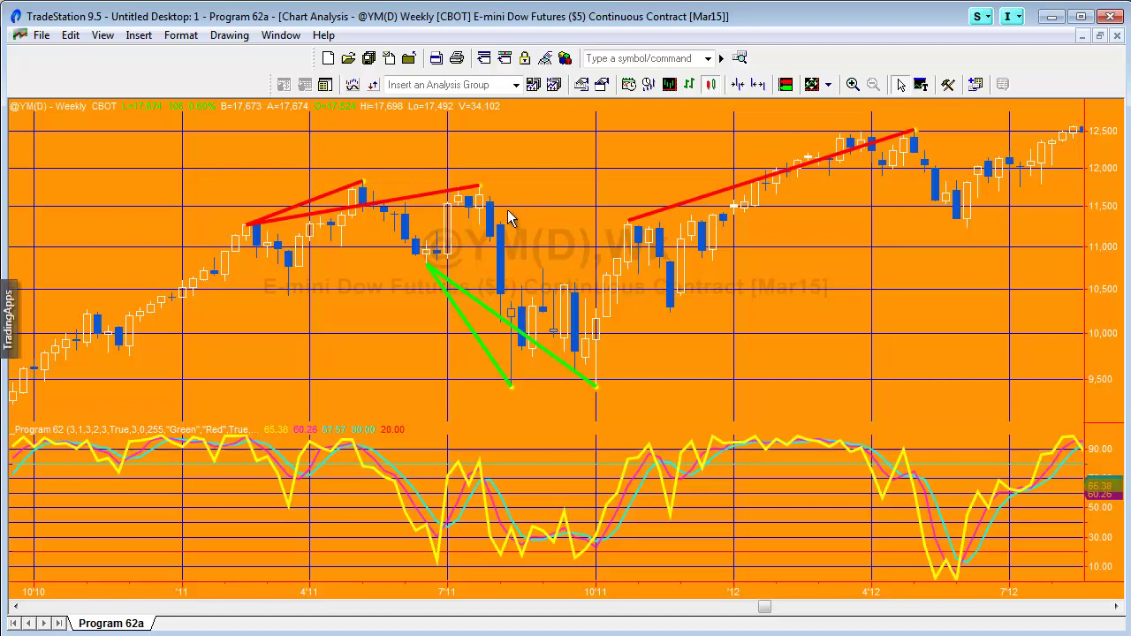
- Set Program 62's DrawTL to false and BorderColor from Orange to yellow, then apply
{"action": "left_click", "coordinate": [168, 35]}
{"action": "left_click", "coordinate": [208, 83]}
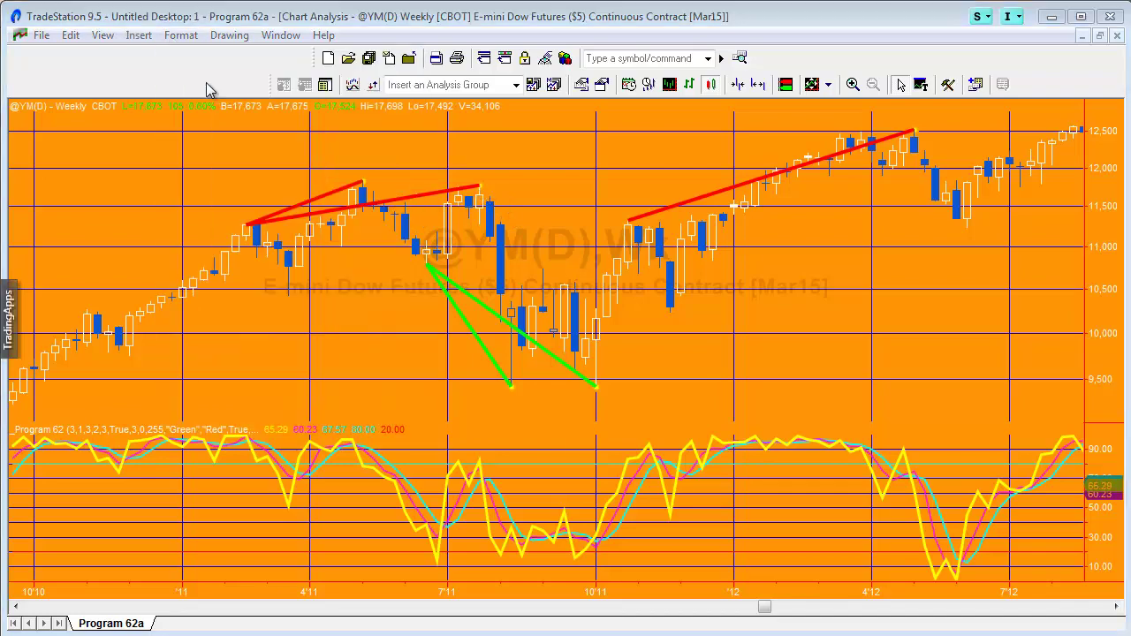
{"action": "left_click", "coordinate": [569, 219]}
{"action": "double_click", "coordinate": [569, 221]}
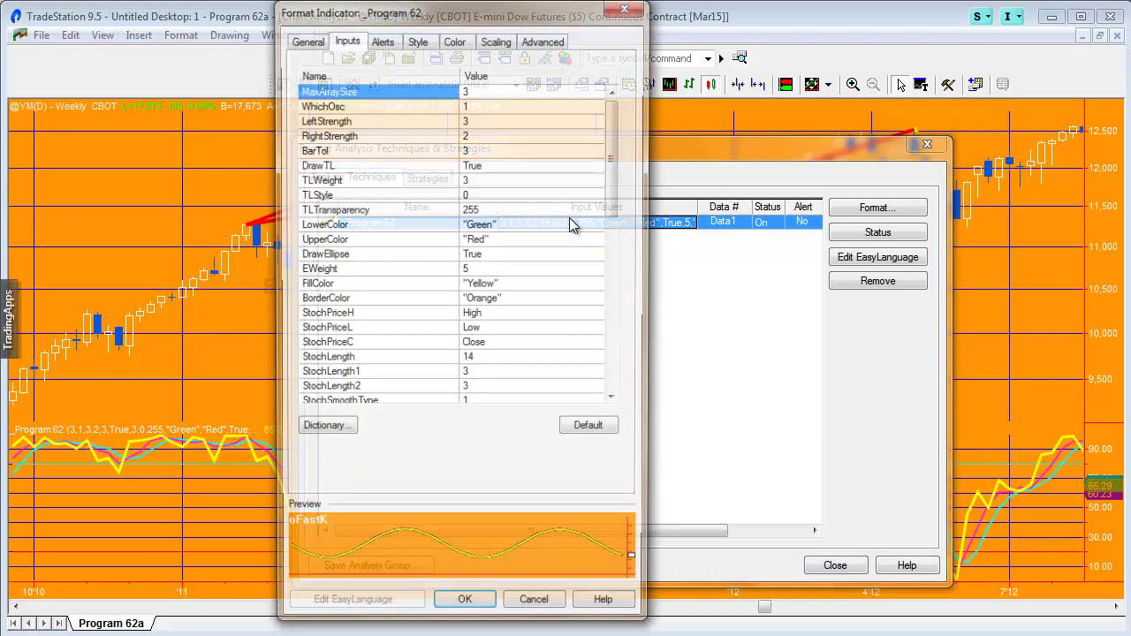
{"action": "left_click", "coordinate": [482, 166]}
{"action": "left_click", "coordinate": [492, 166]}
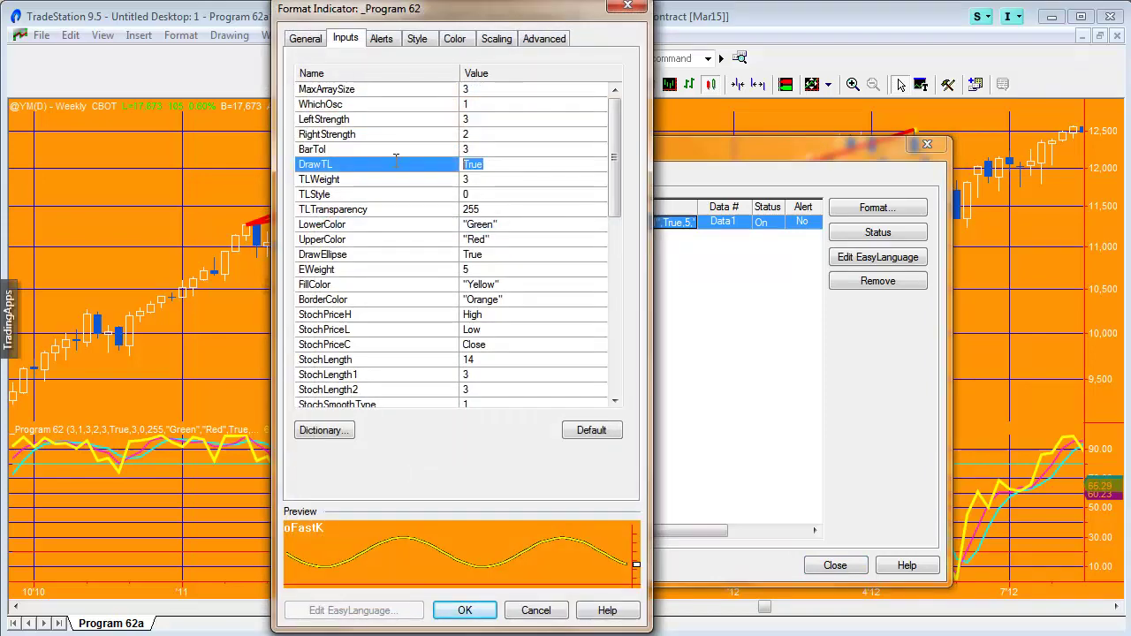
{"action": "type", "text": "false"}
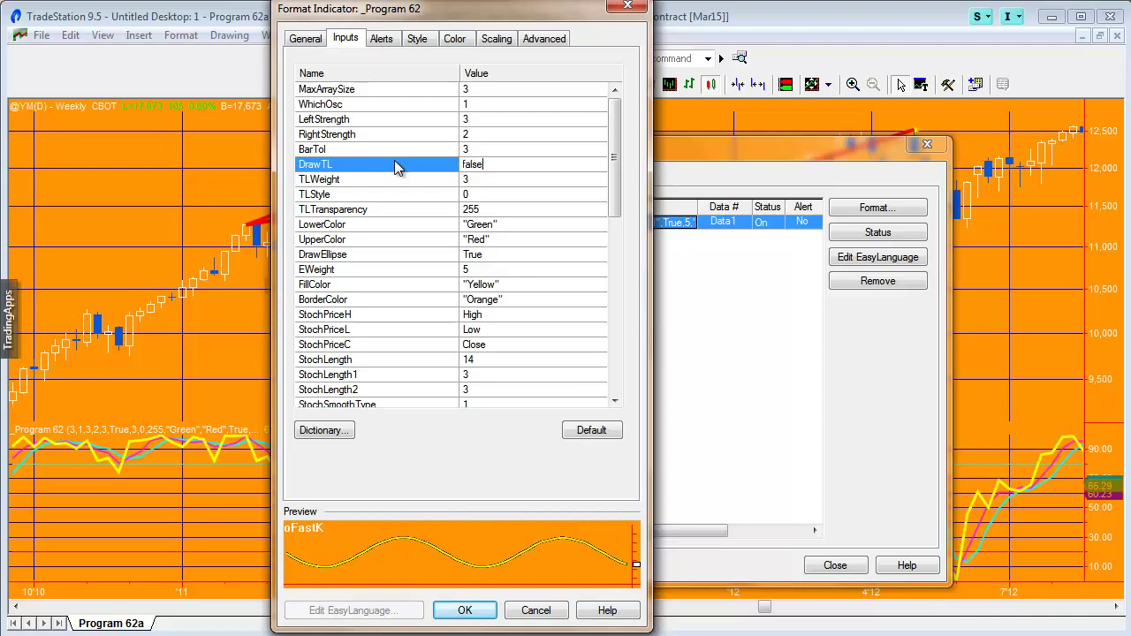
{"action": "left_click", "coordinate": [472, 302]}
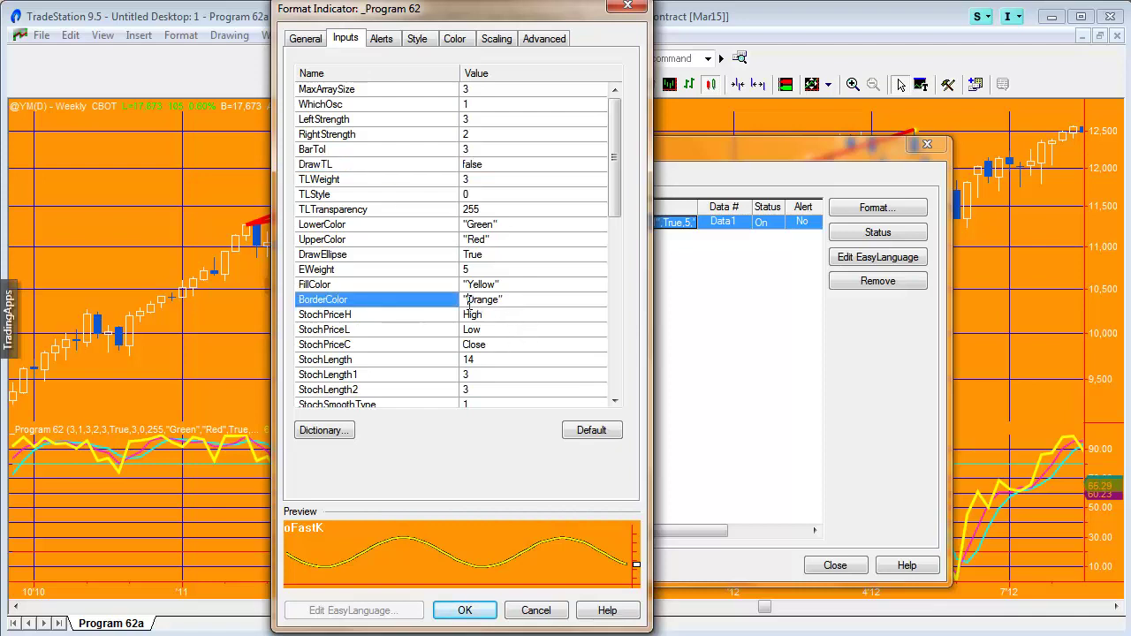
{"action": "left_click_drag", "start_coordinate": [468, 301], "coordinate": [501, 300]}
{"action": "type", "text": "yellow"}
{"action": "left_click", "coordinate": [471, 609]}
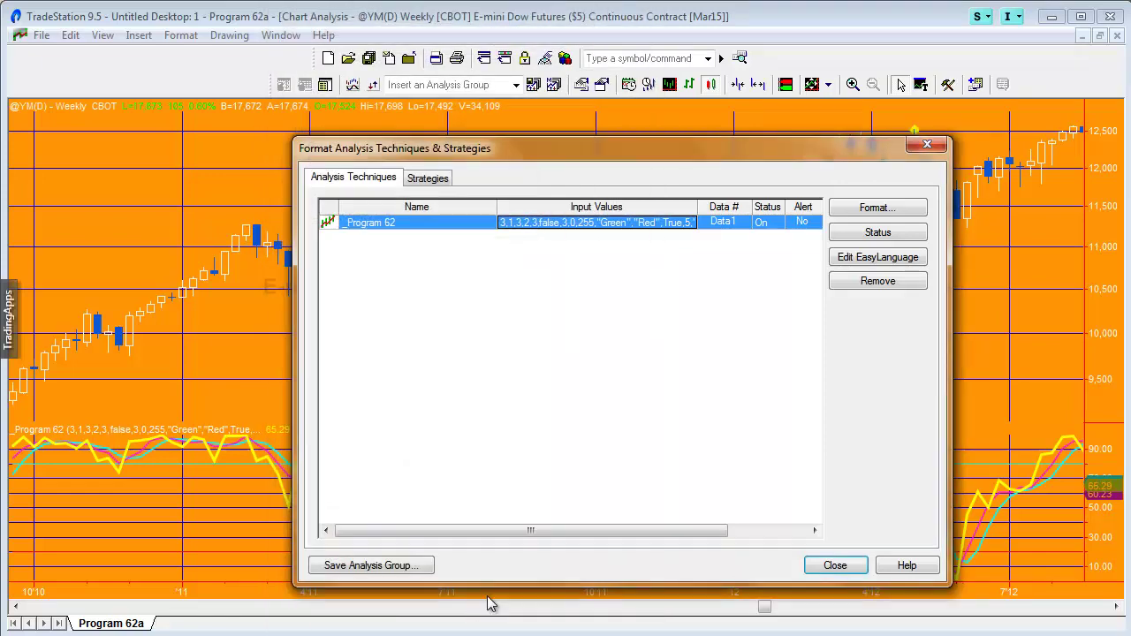
{"action": "left_click", "coordinate": [832, 565]}
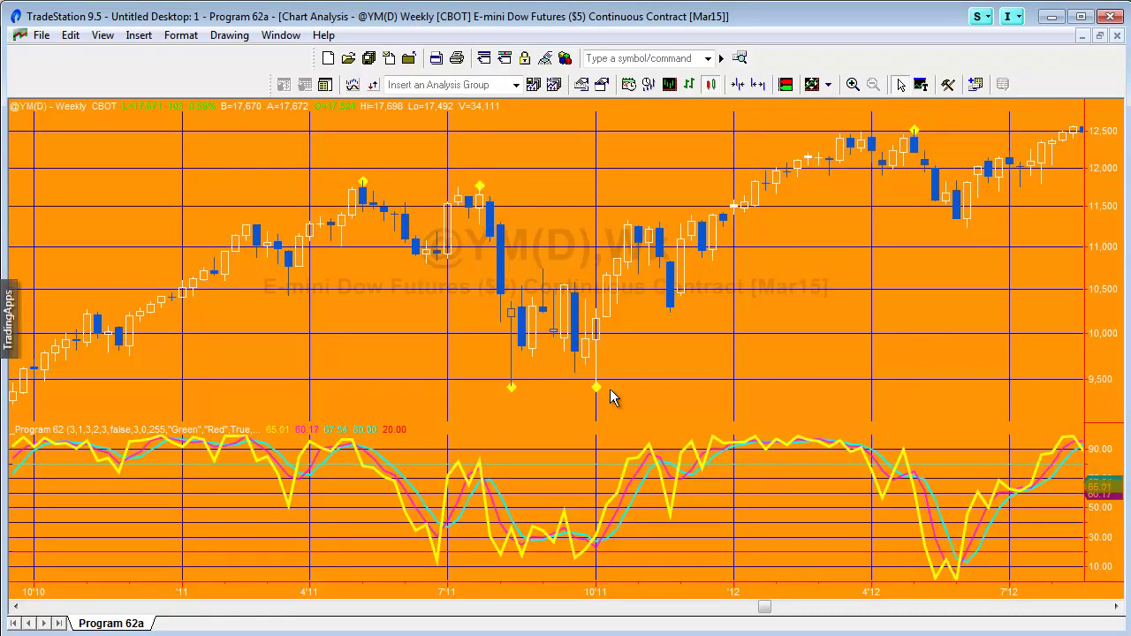
- Scroll through Program 62's inputs reviewing StochPriceH, StochPriceL, StochSmoothType and StochOverBought
{"action": "left_click", "coordinate": [178, 36]}
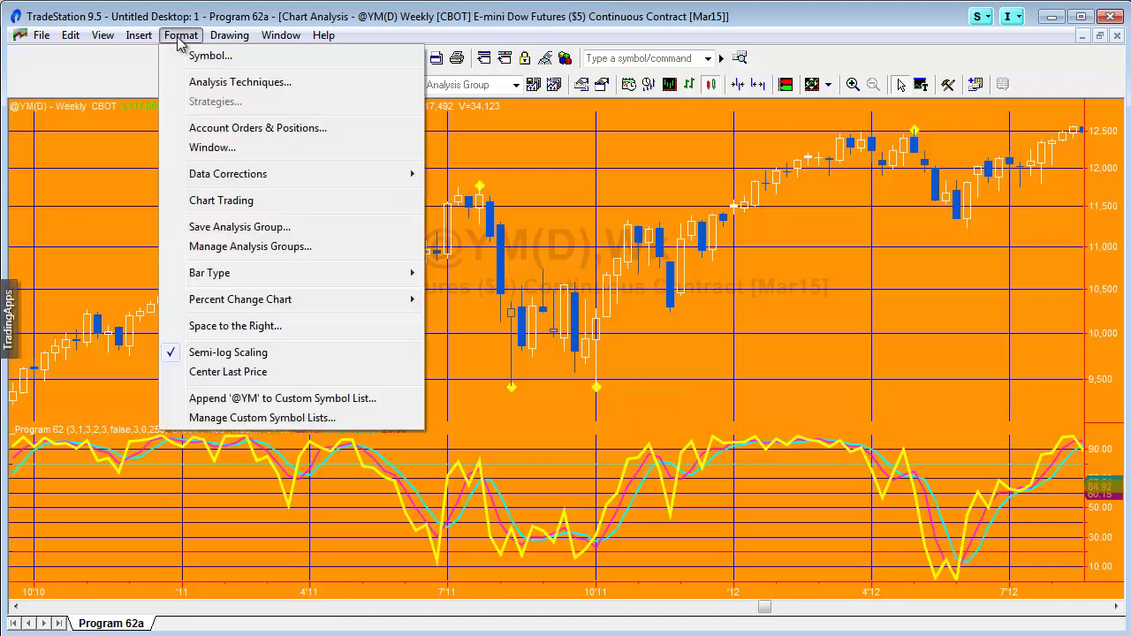
{"action": "left_click", "coordinate": [236, 83]}
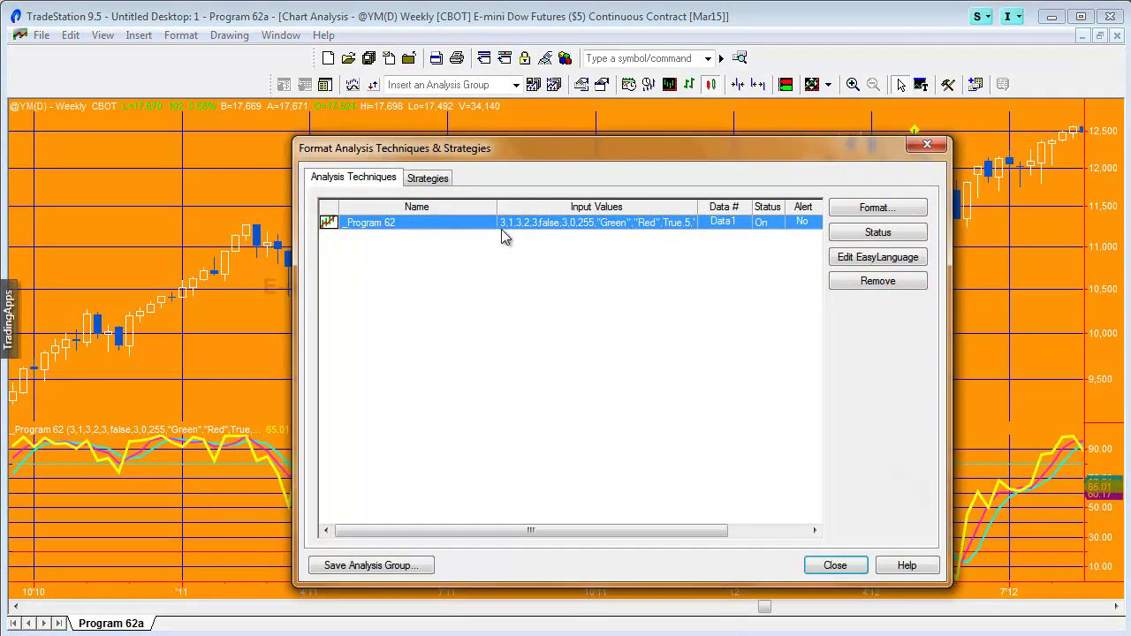
{"action": "double_click", "coordinate": [511, 225]}
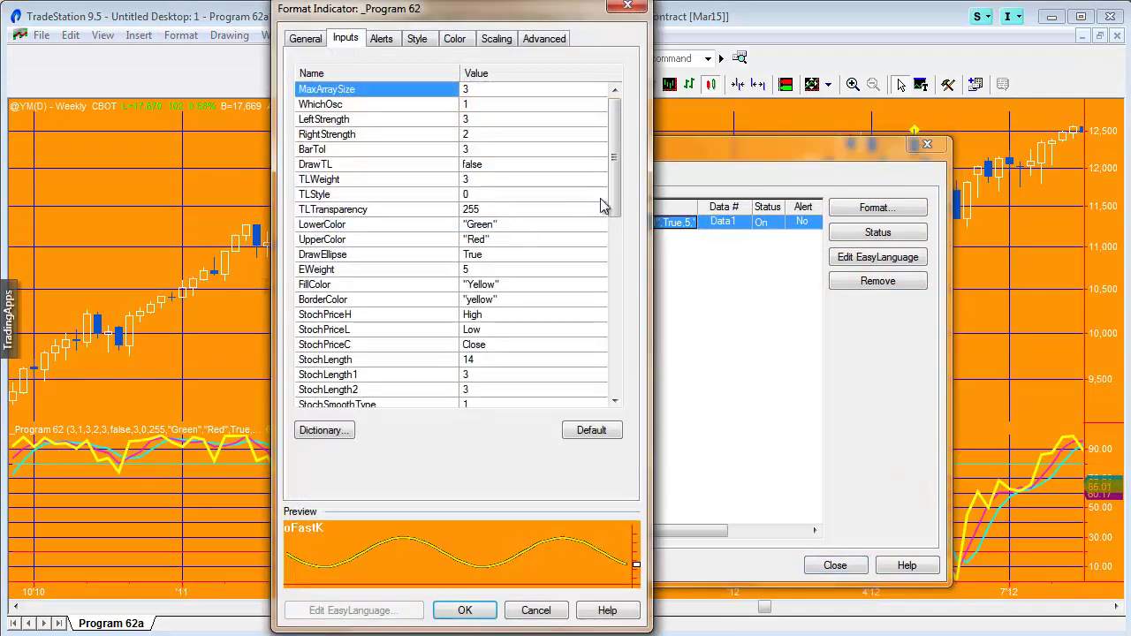
{"action": "left_click_drag", "start_coordinate": [615, 182], "coordinate": [613, 239]}
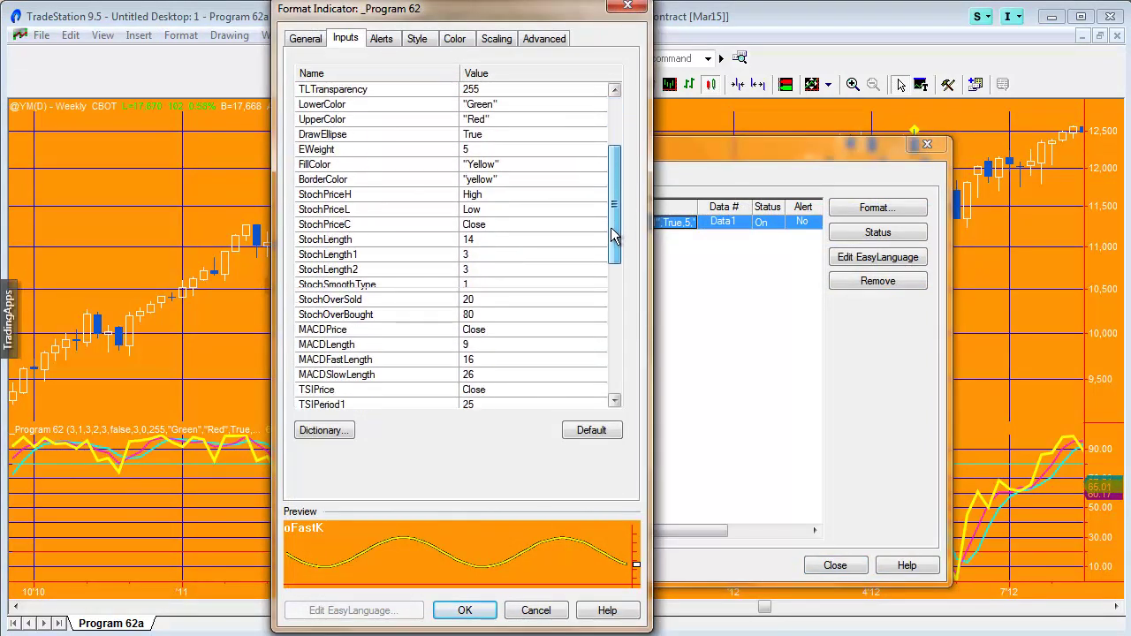
{"action": "left_click", "coordinate": [358, 196]}
{"action": "left_click", "coordinate": [488, 212]}
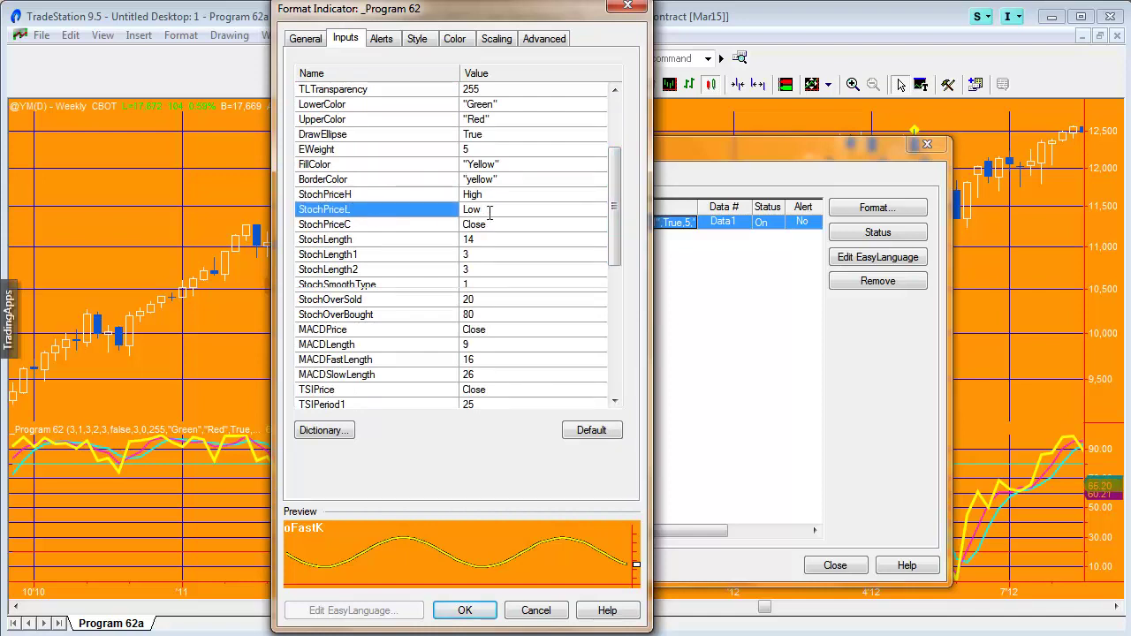
{"action": "left_click", "coordinate": [386, 290]}
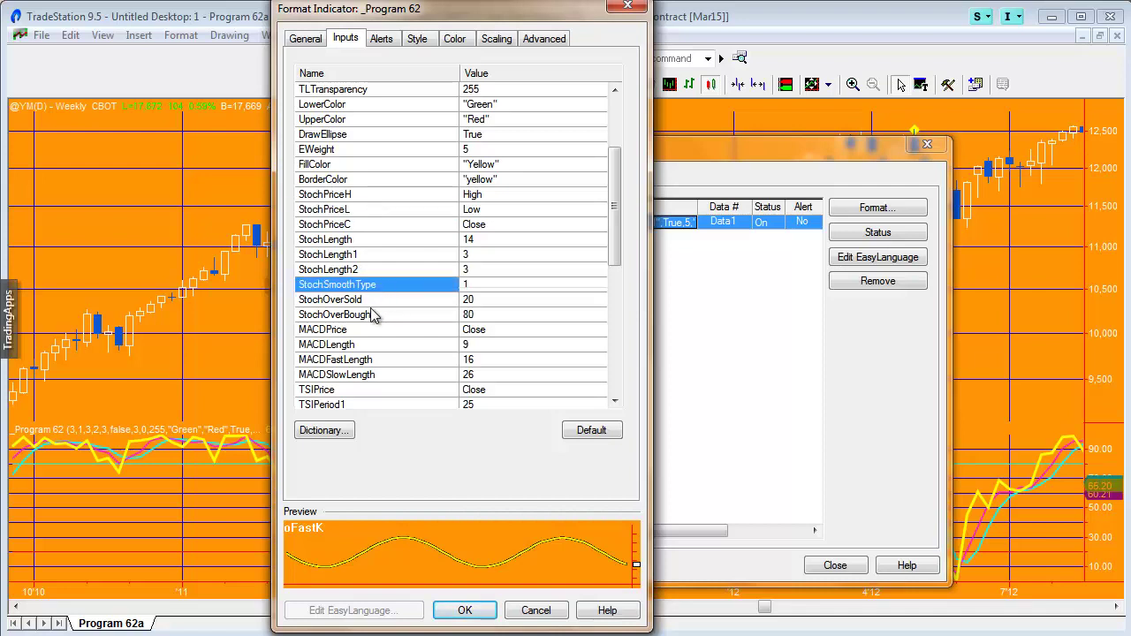
{"action": "left_click", "coordinate": [378, 318]}
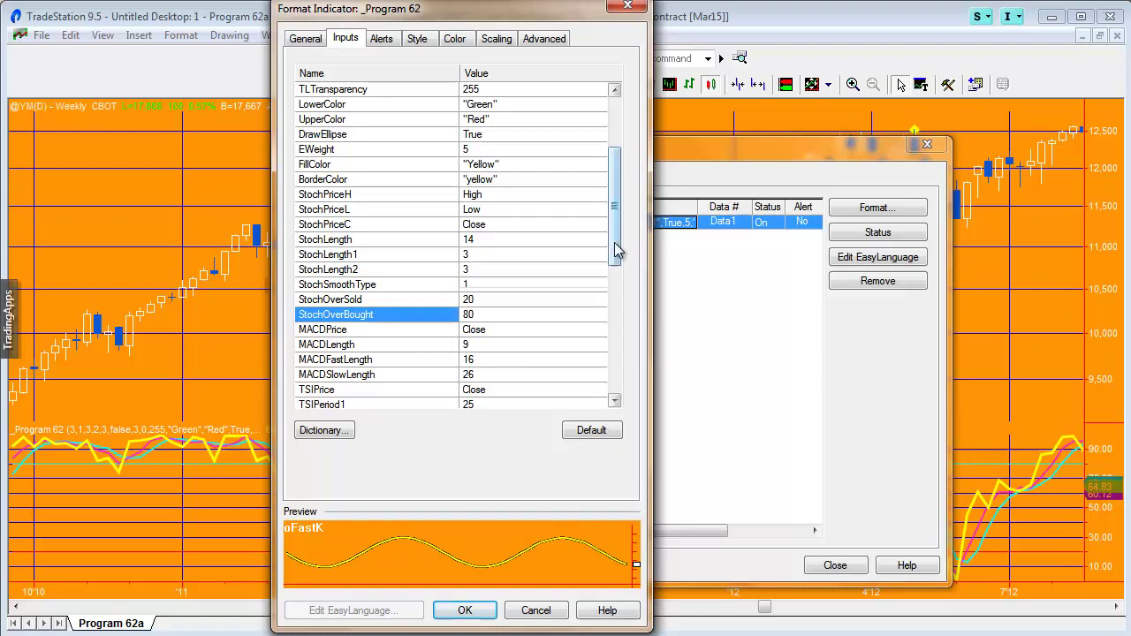
{"action": "left_click_drag", "start_coordinate": [614, 240], "coordinate": [617, 349]}
{"action": "scroll", "coordinate": [615, 327], "scroll_direction": "down", "scroll_amount": 1}
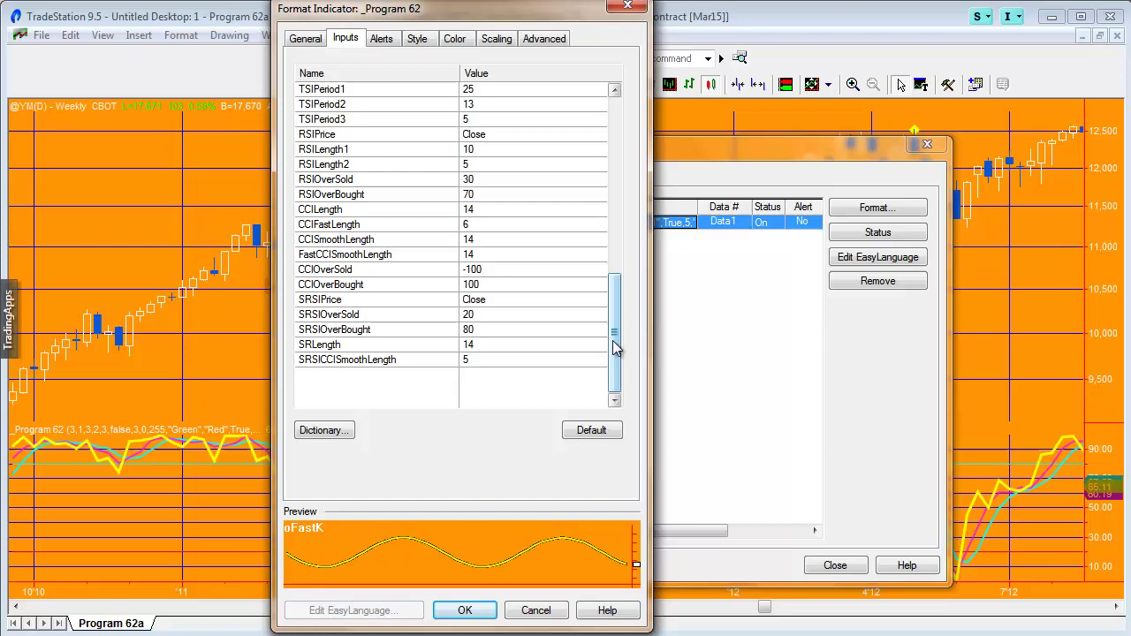
{"action": "left_click_drag", "start_coordinate": [616, 347], "coordinate": [608, 221]}
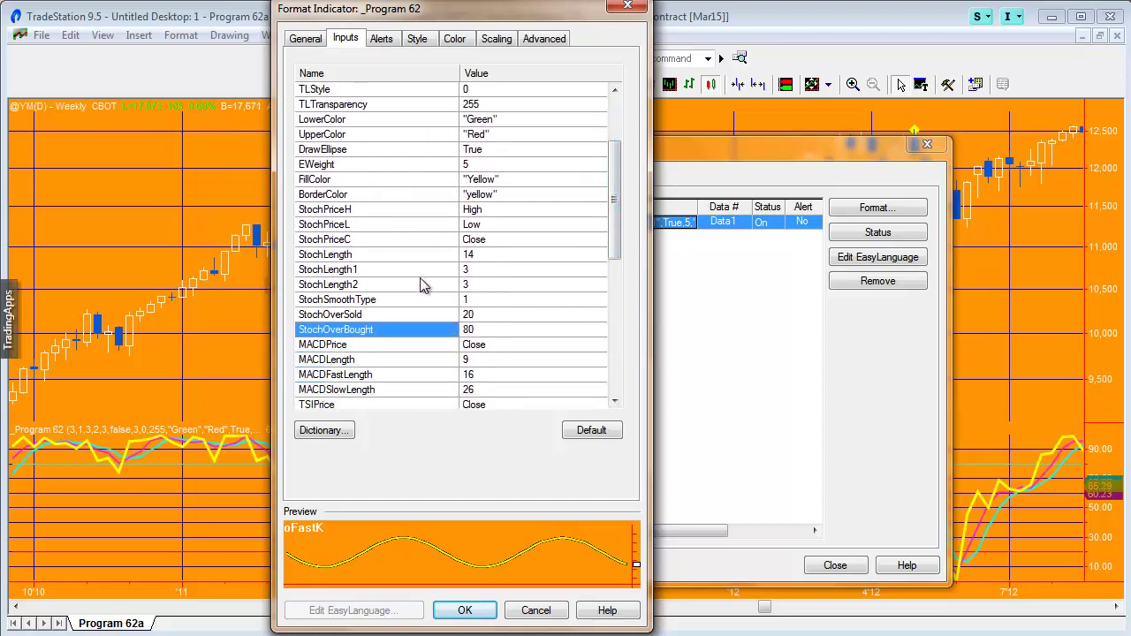